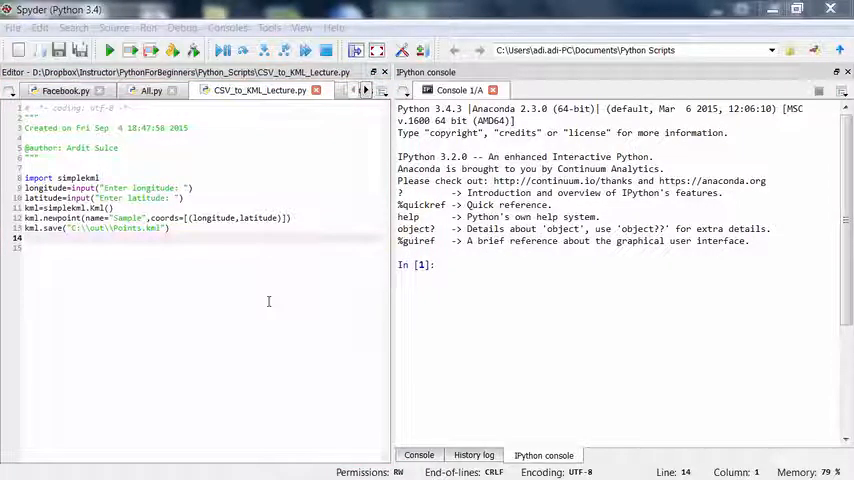
- Review the existing single-point script, highlighting the input lines and the script body
left_click_drag(195, 197, 17, 188)
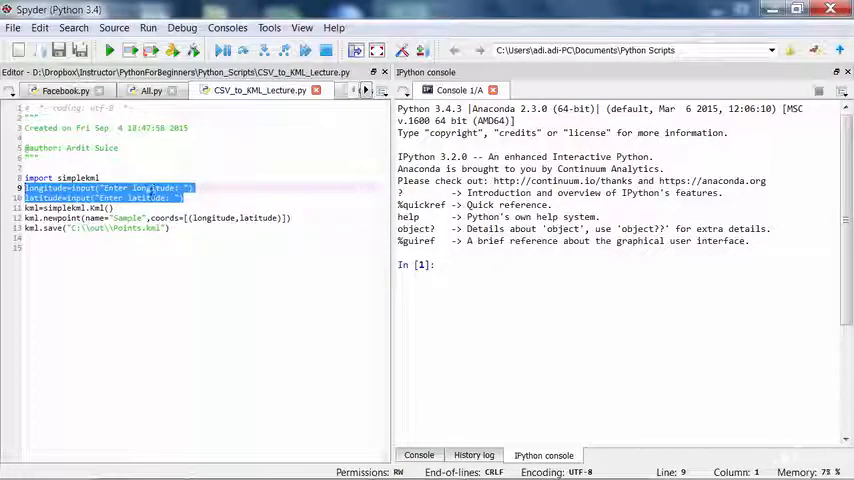
left_click(253, 218)
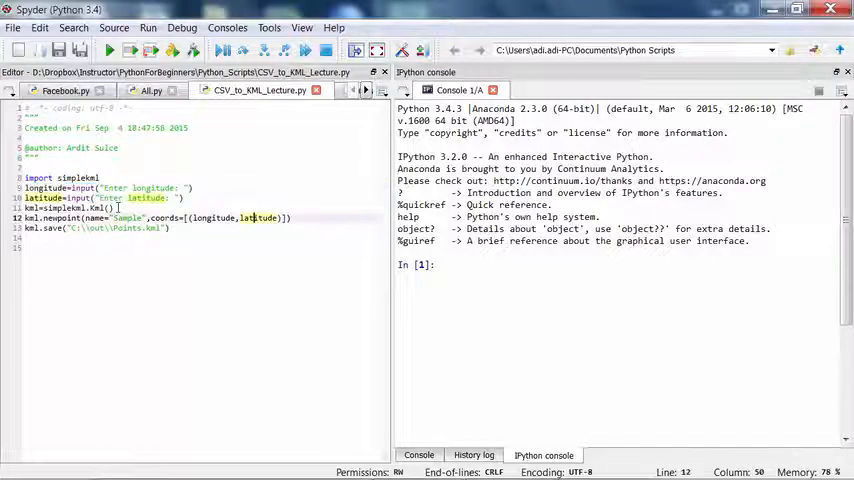
double_click(47, 217)
left_click(250, 208)
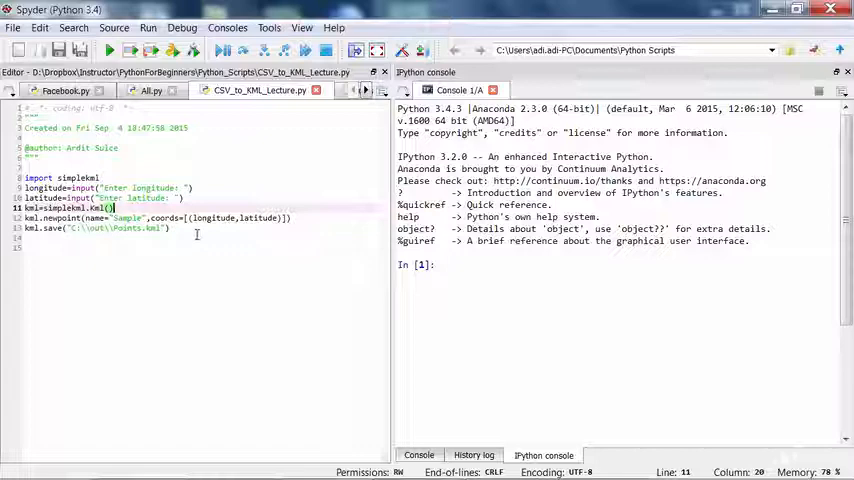
left_click_drag(177, 230, 19, 182)
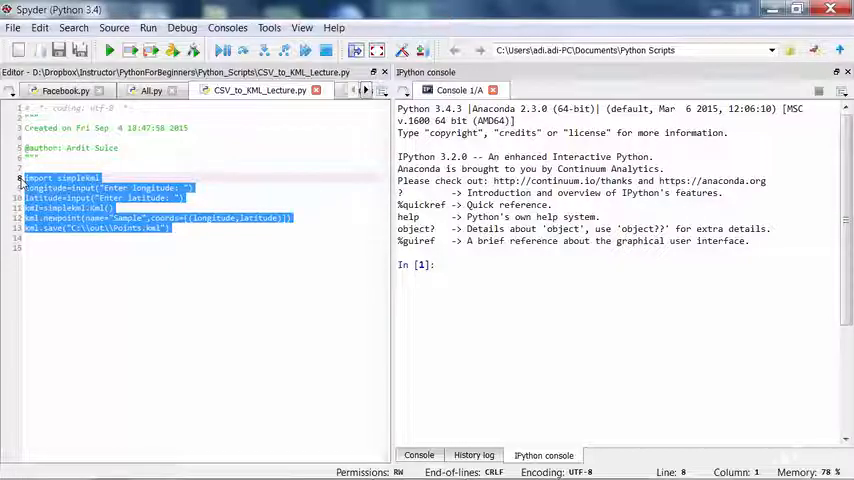
left_click(201, 230)
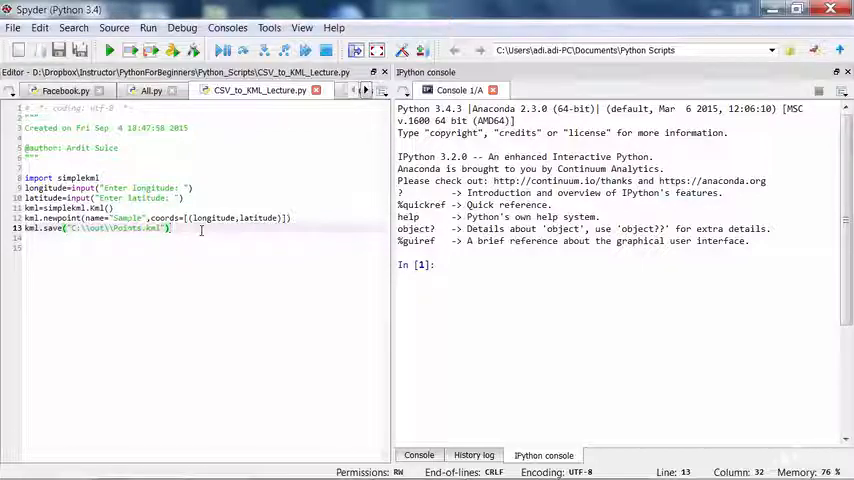
- Delete the longitude/latitude input() lines and add 'import pandas' with a blank line below
mouse_move(183, 198)
left_mouse_down()
mouse_move(48, 198)
mouse_move(17, 188)
left_mouse_up()
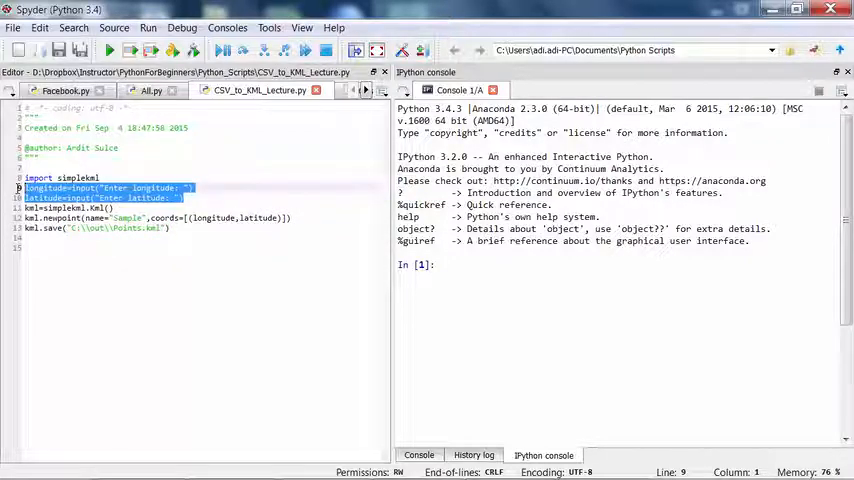
key("Delete")
type("im")
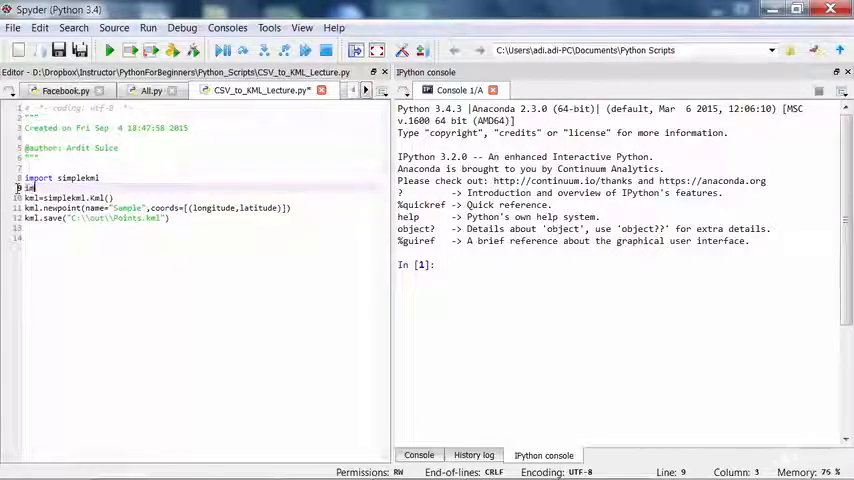
type("port")
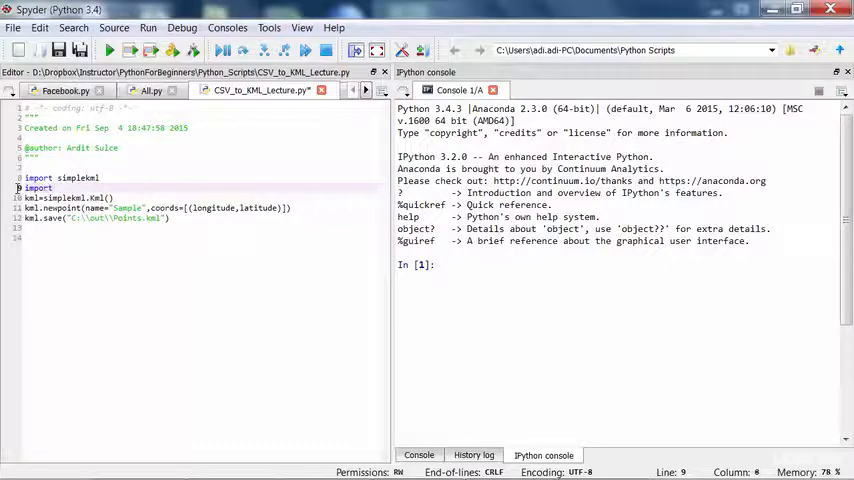
type(" pandas")
key("Return")
key("Down")
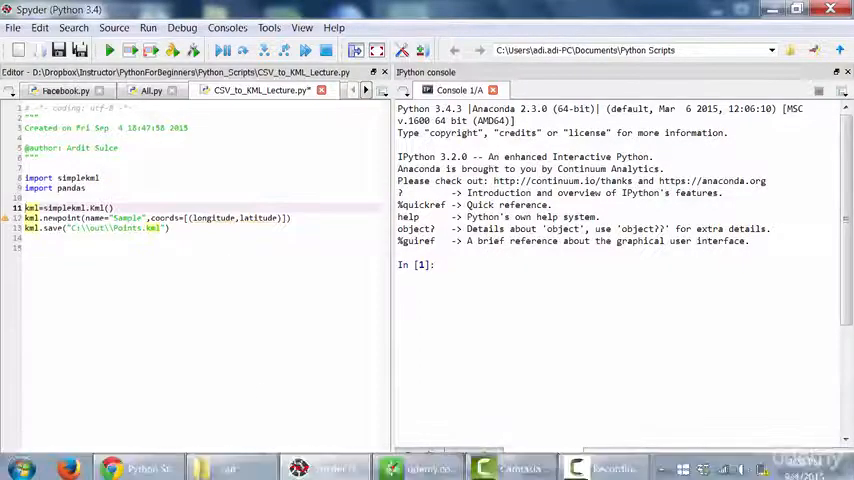
- Open Coordinates.csv from the out folder in Excel and snap it right, Spyder left
left_click(215, 468)
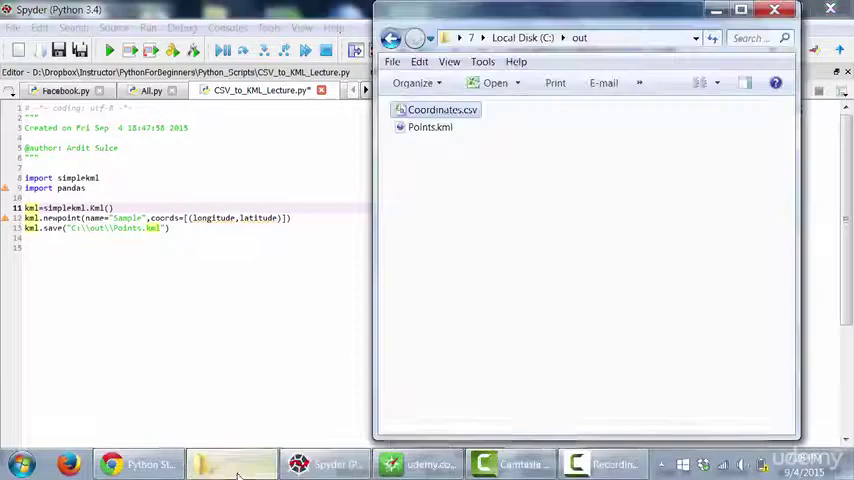
double_click(412, 112)
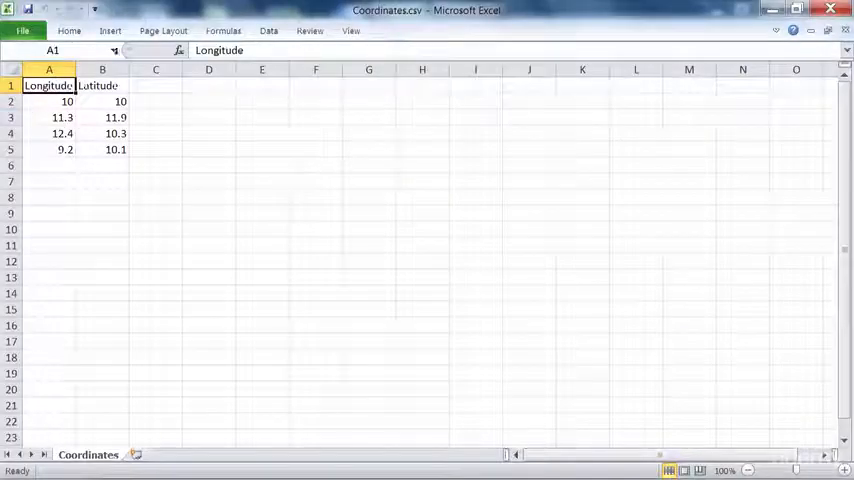
left_click_drag(200, 8, 790, 6)
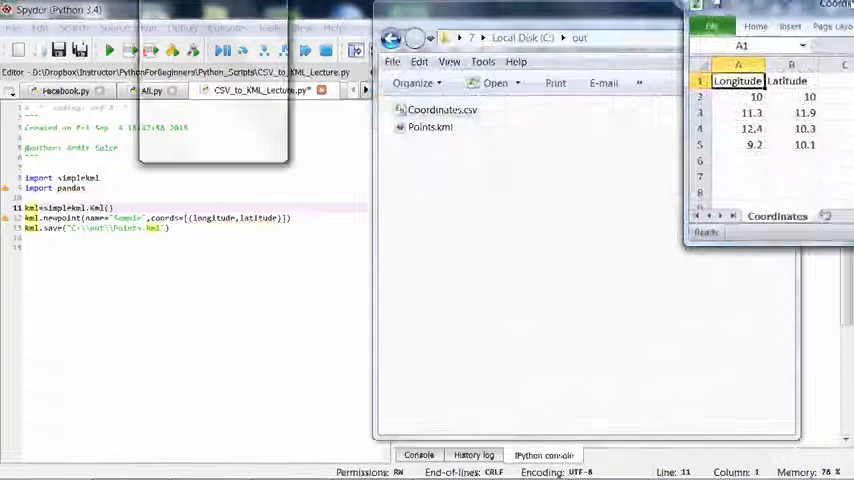
left_click(324, 13)
left_click_drag(324, 13, 3, 8)
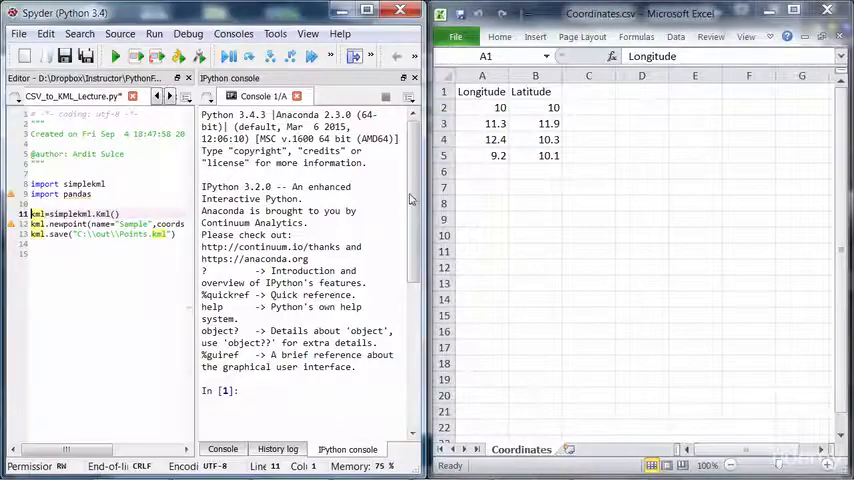
- Add df=pandas.read_csv("C:\\out\\Coordinates.csv") below the imports and widen the editor
left_click(48, 205)
type("df")
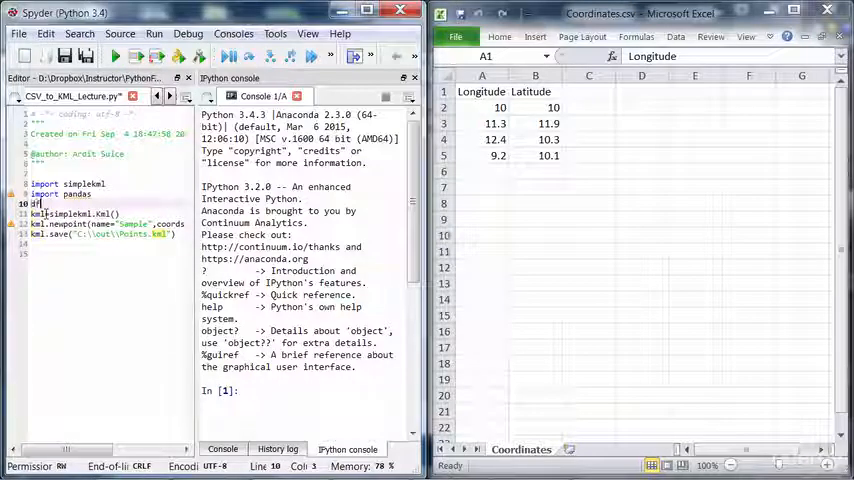
type("=pandas.rea")
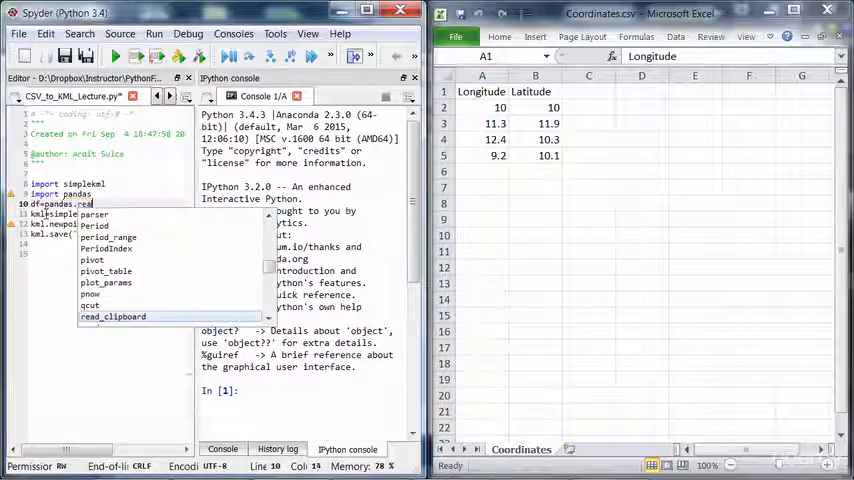
type("d_csv(")
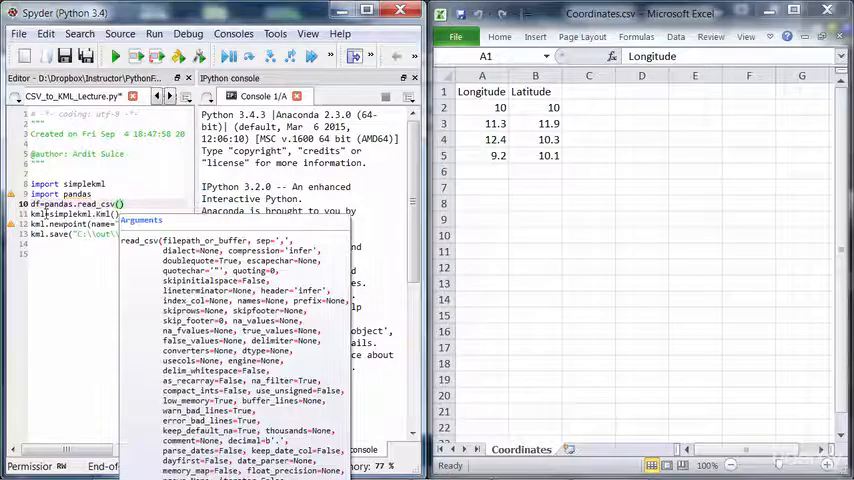
type("\"C:\\\\")
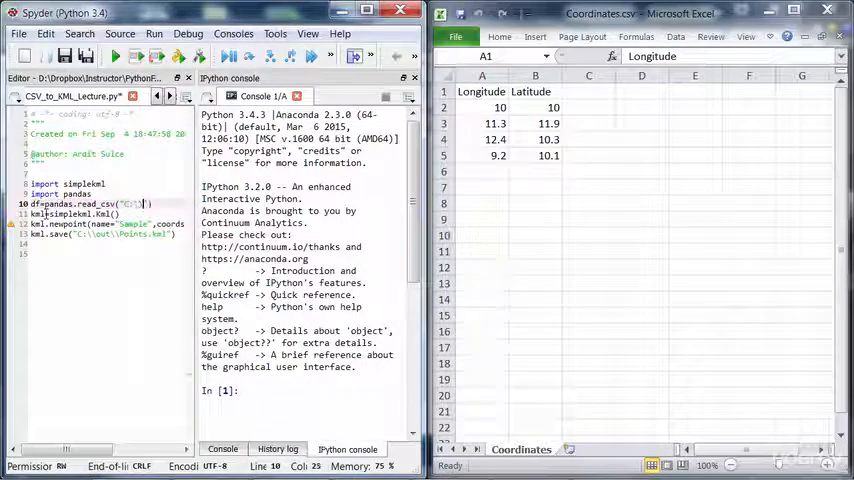
type("out\\\\Coordina")
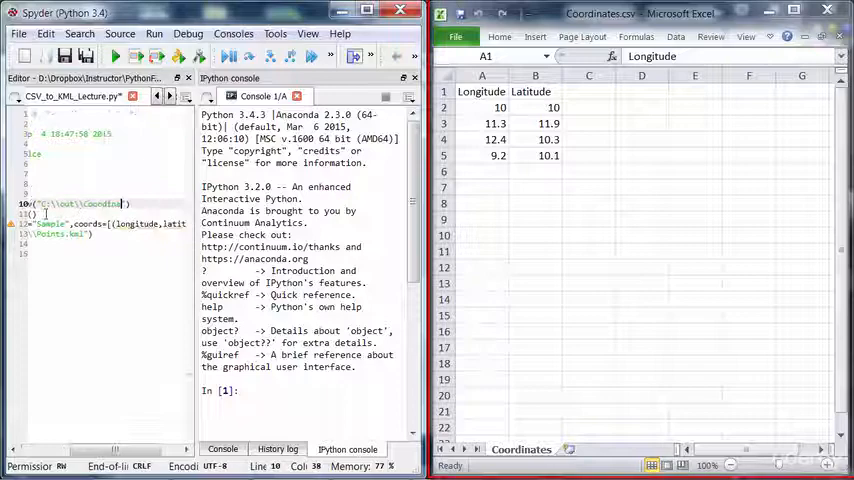
type("tes.csv")
left_click_drag(197, 260, 263, 260)
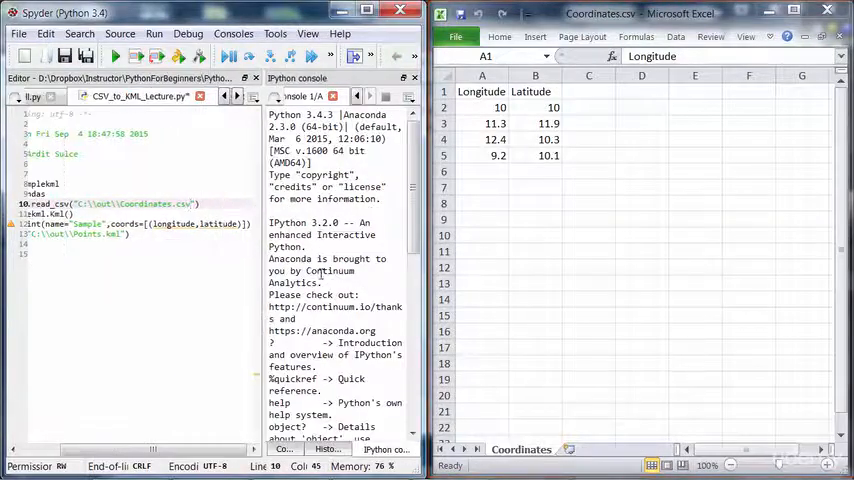
scroll(217, 211, "left", 3)
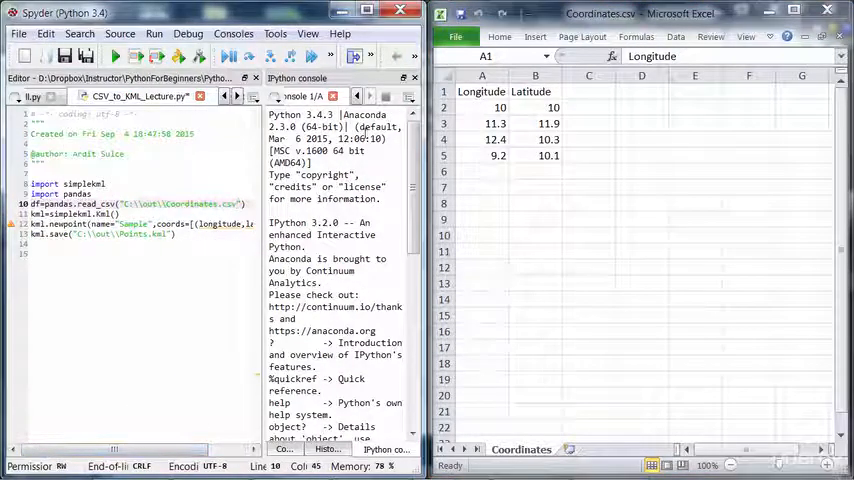
left_click_drag(433, 135, 596, 130)
left_click_drag(425, 150, 600, 150)
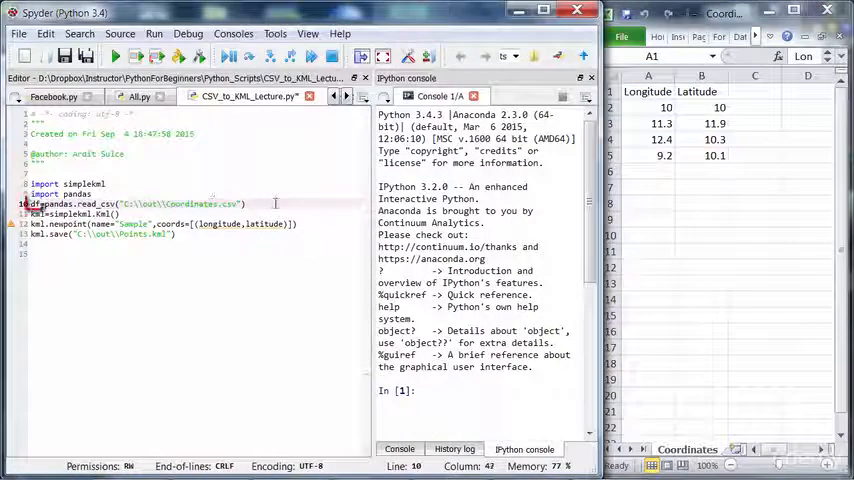
- Add blank lines after read_csv and look through the coordinate rows in Excel
key("Return")
key("Return")
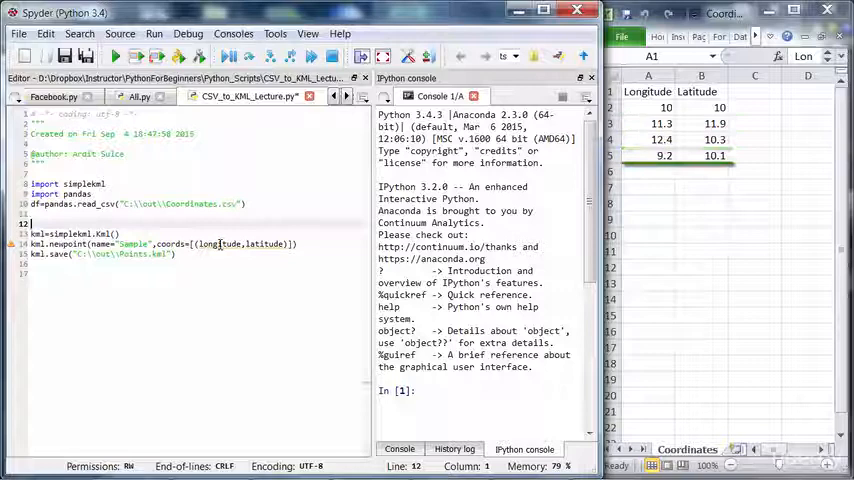
left_click(640, 92)
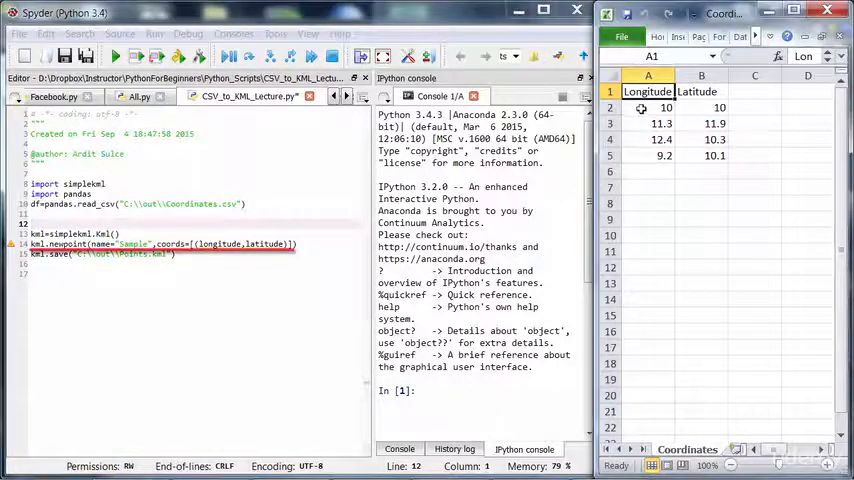
left_click(609, 92)
left_click(609, 108)
left_click(609, 140)
left_click(608, 156)
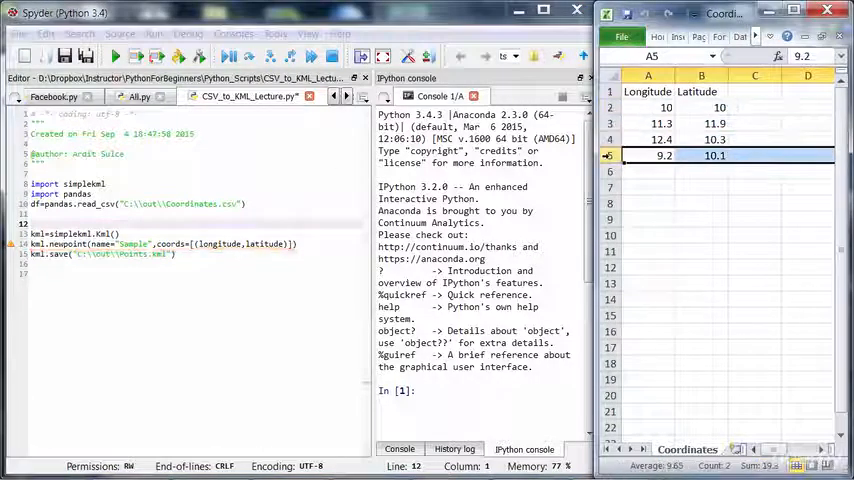
left_click(230, 279)
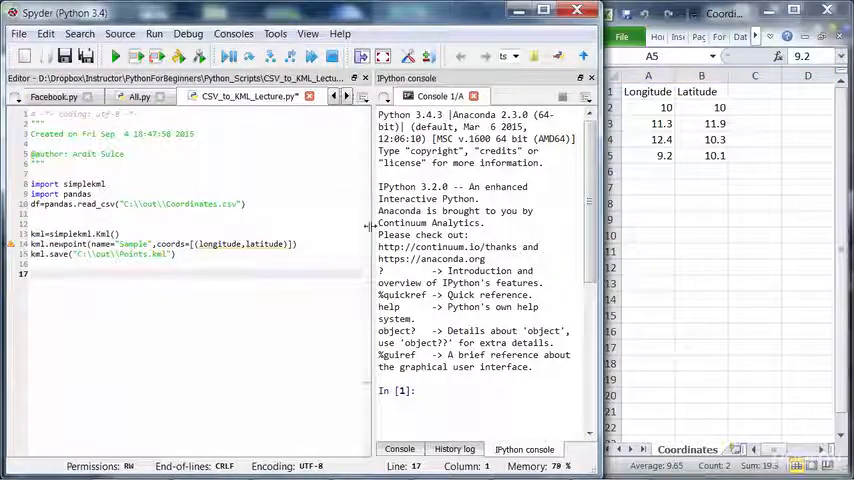
- Write 'for lon,lat in zip(df["Longitude"],df["Latitude"])' on line 14 after the Kml line
key("alt+Tab")
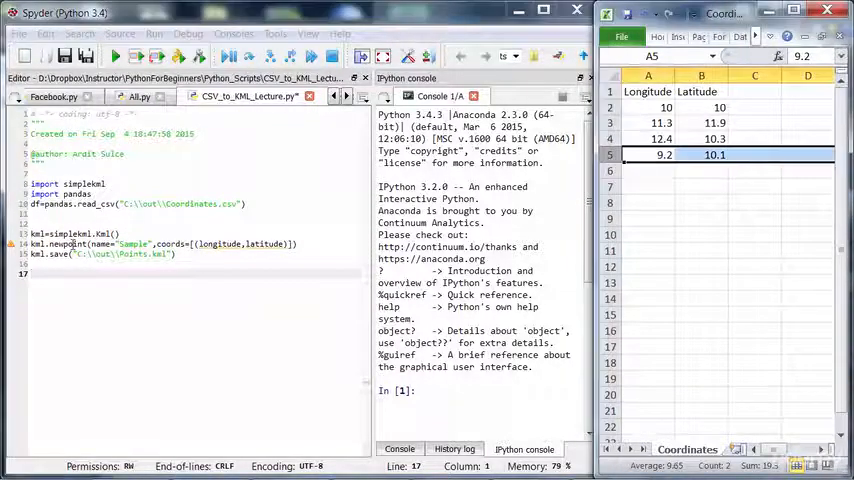
left_click(130, 224)
key("Delete")
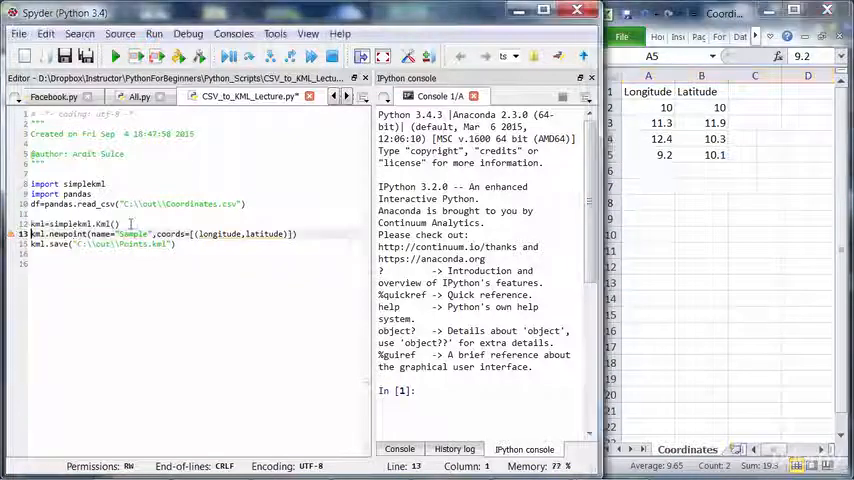
key("Down")
key("Return")
key("Return")
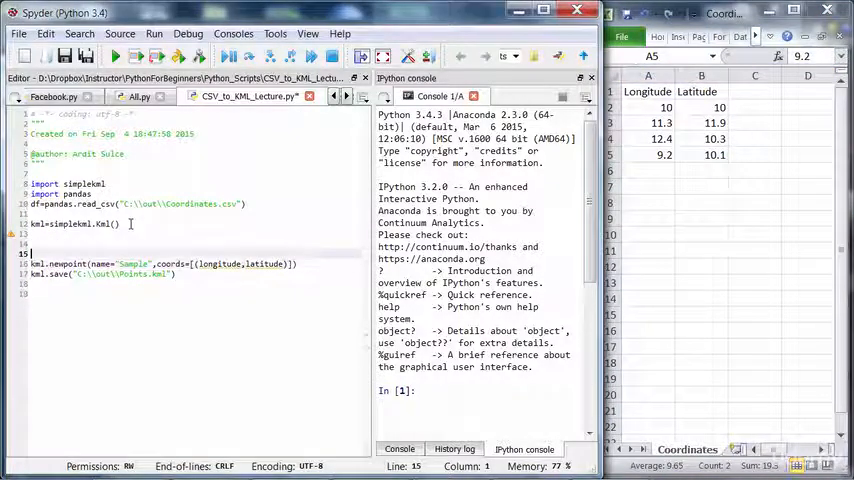
key("Up")
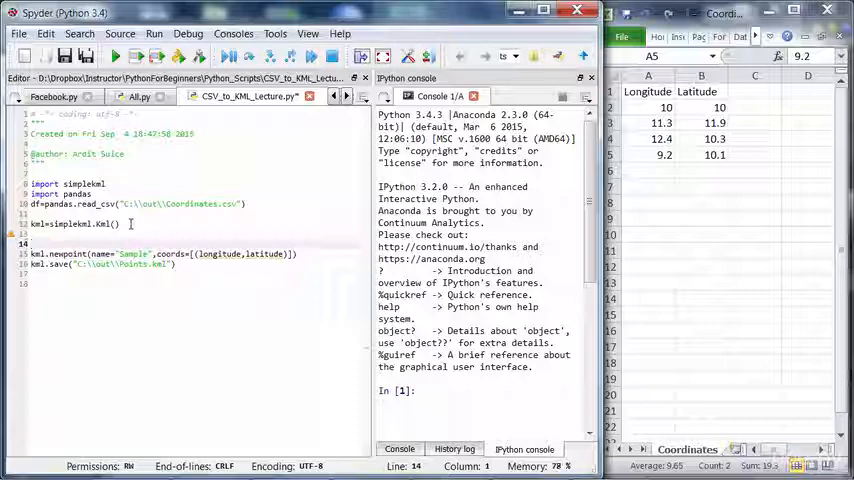
type("for ")
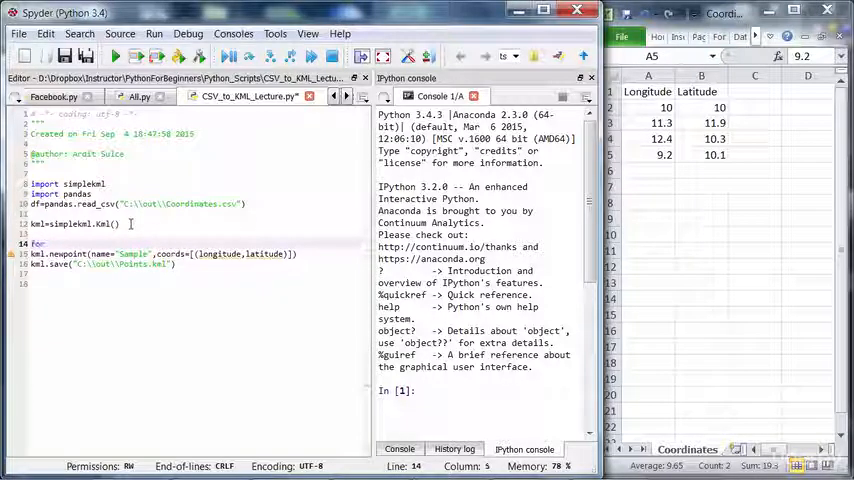
type("lon,la")
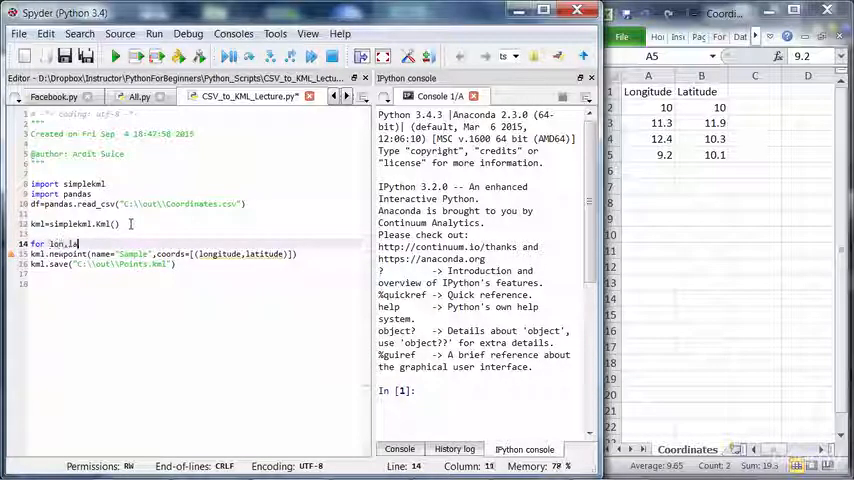
type("t in")
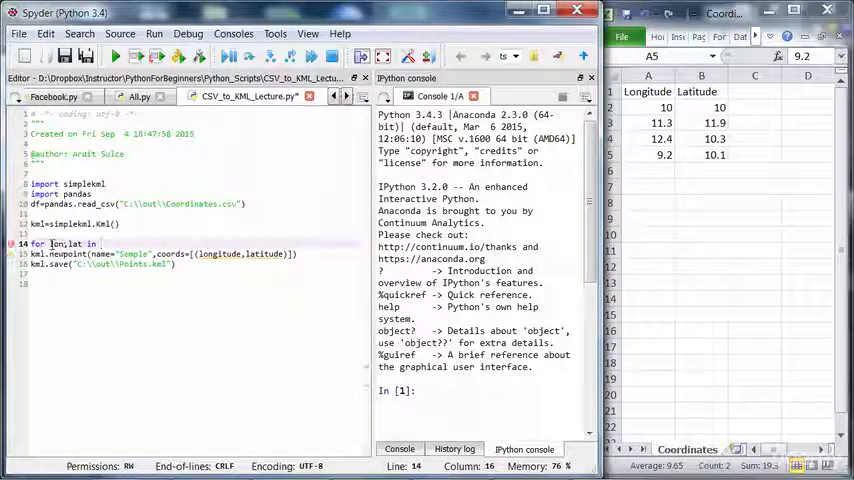
left_click_drag(49, 243, 83, 244)
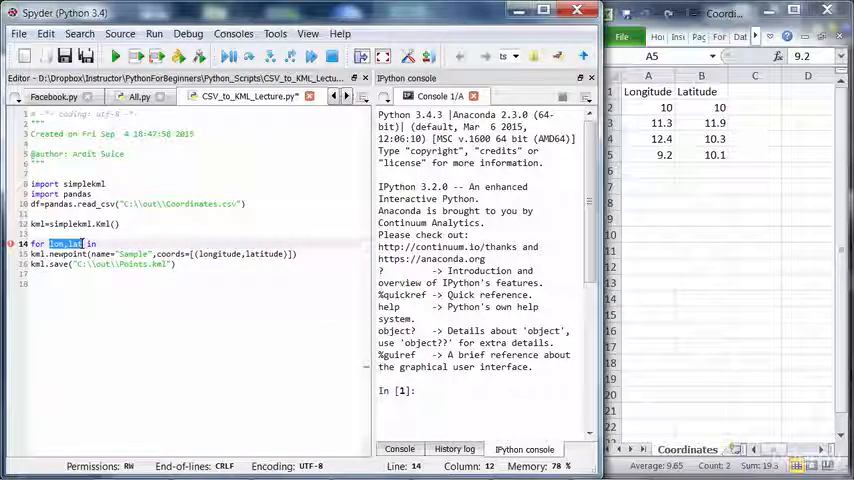
left_click(83, 244)
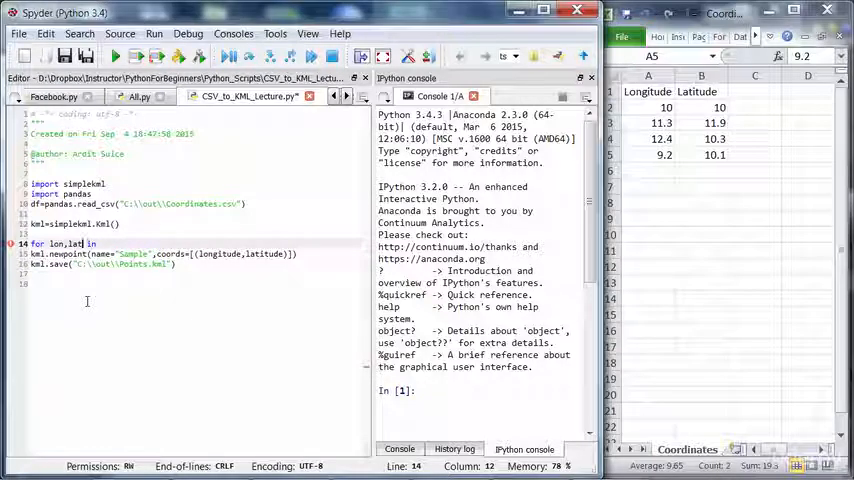
type("in ")
type("zip")
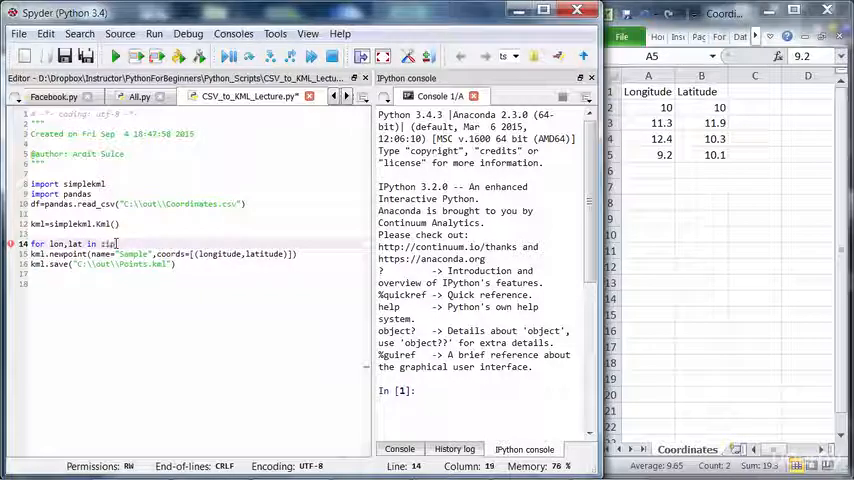
type("(")
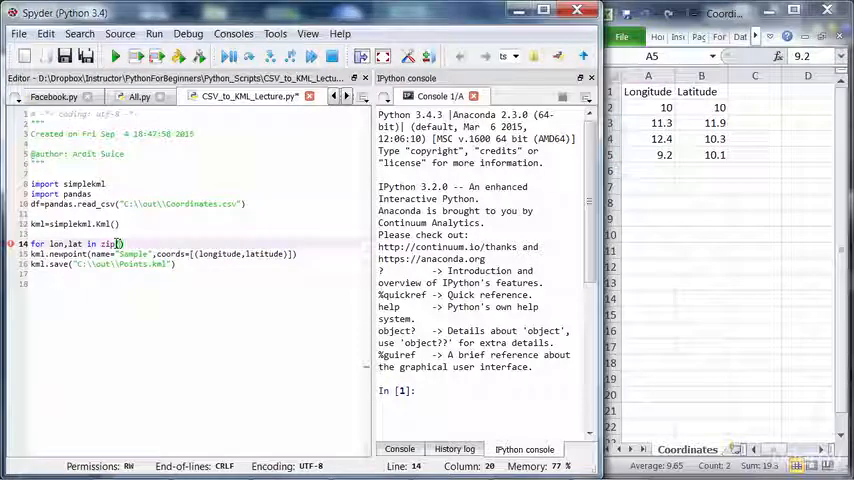
type("df[")
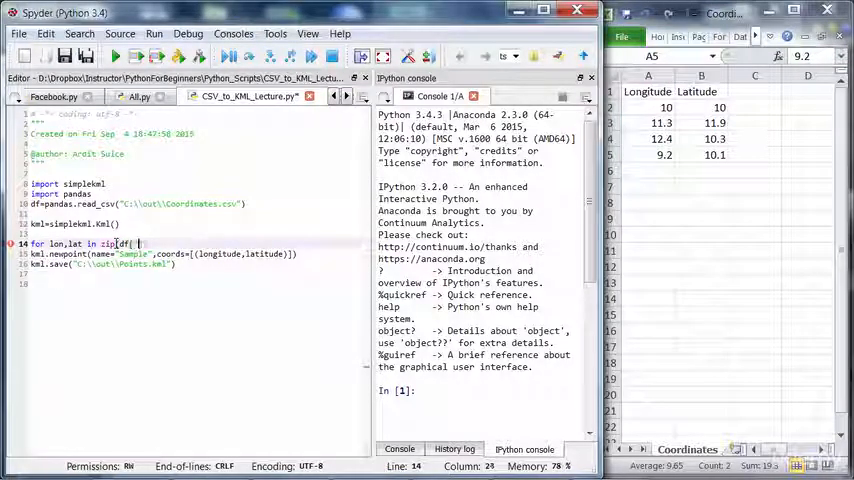
type("\"")
type("Longitu")
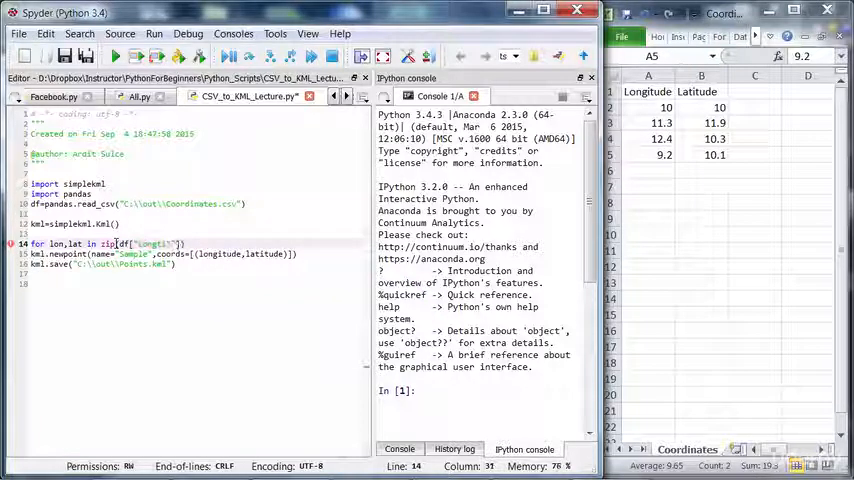
type("de\"],df[")
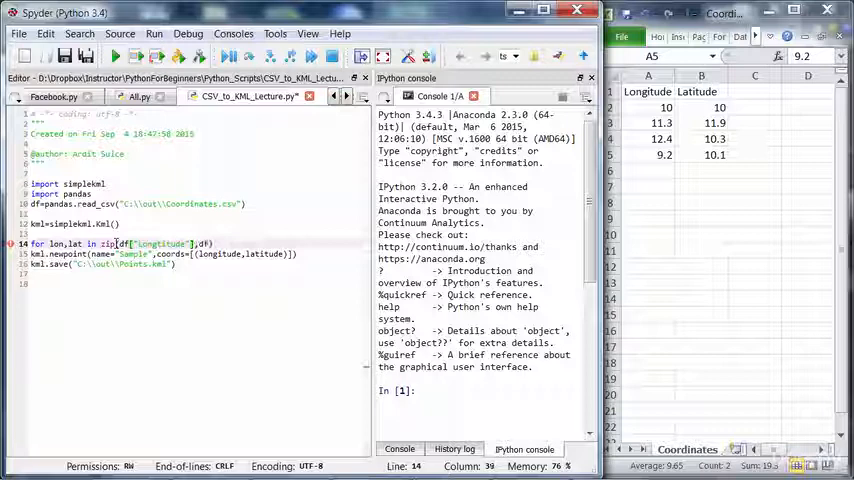
type("\"Latitud")
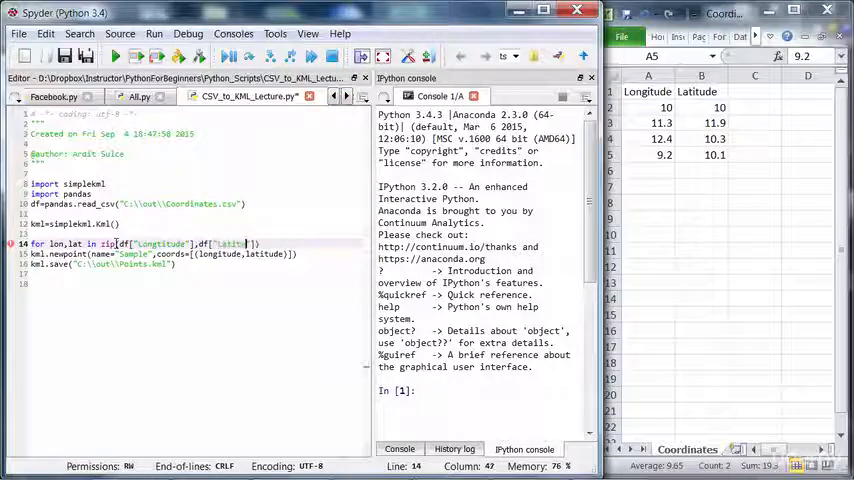
type("e\"])")
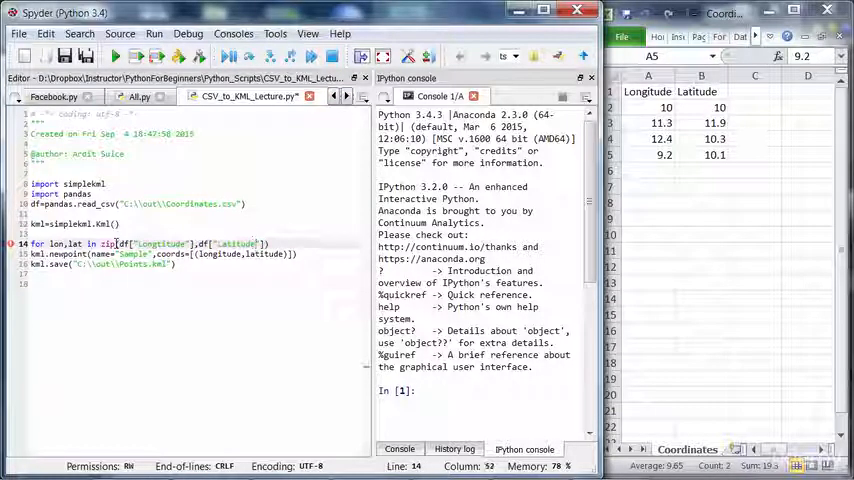
- Indent the newpoint line under the loop and remove its name="Sample" argument
key("Down")
key("Home")
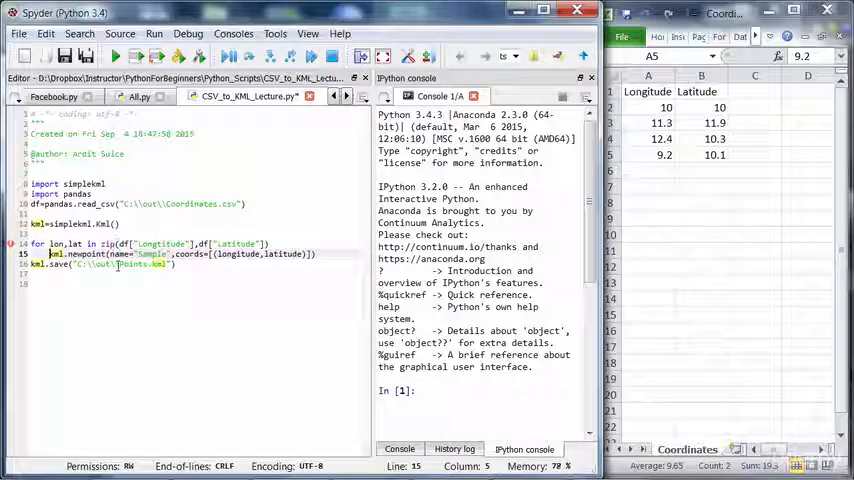
left_click_drag(113, 254, 175, 254)
key("Delete")
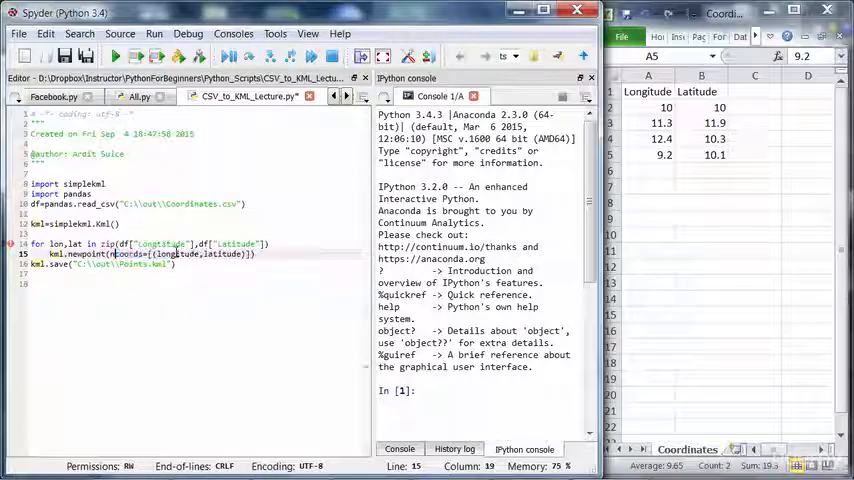
left_click(186, 244)
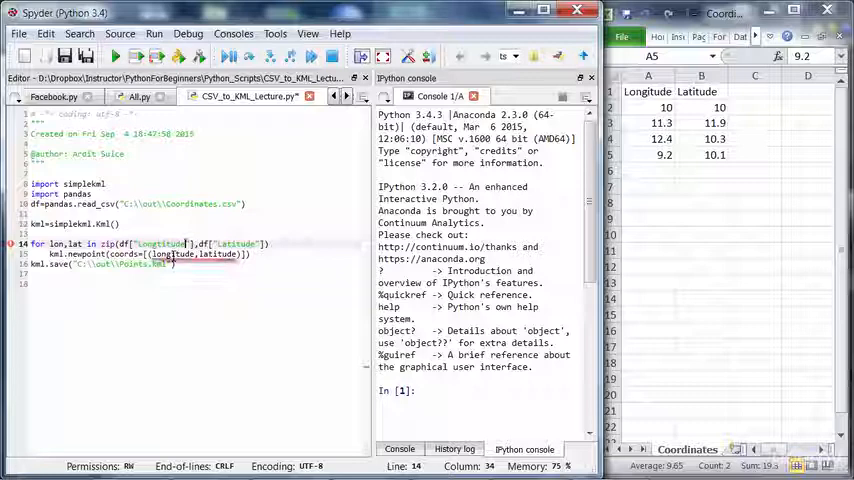
left_click(59, 244)
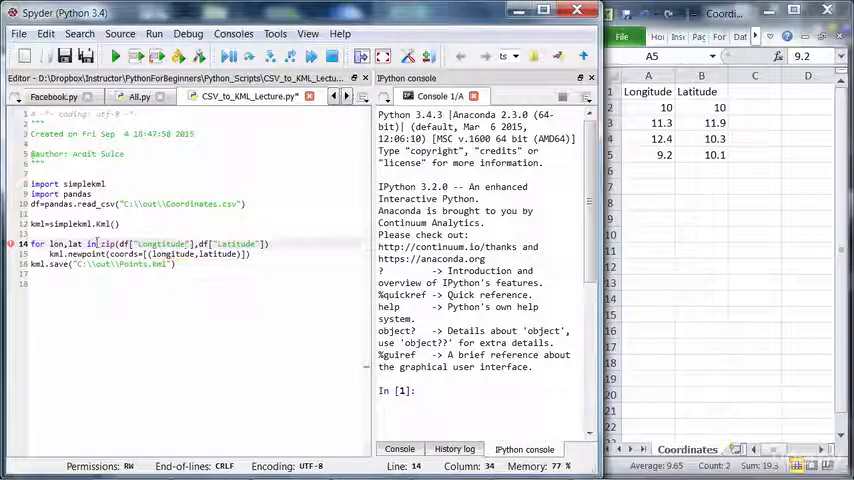
- Use lon,lat as the point coordinates, end the for line with a colon, and keep kml.save outside
double_click(172, 254)
type("lon")
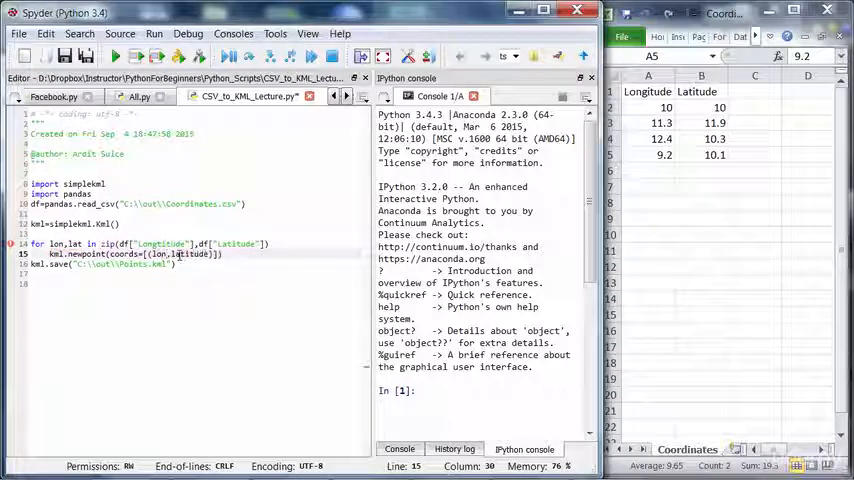
double_click(191, 254)
type("la")
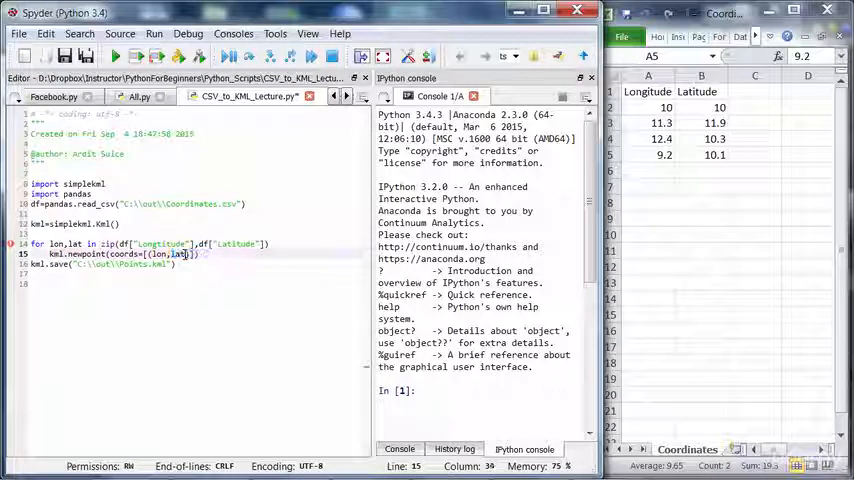
key("Down")
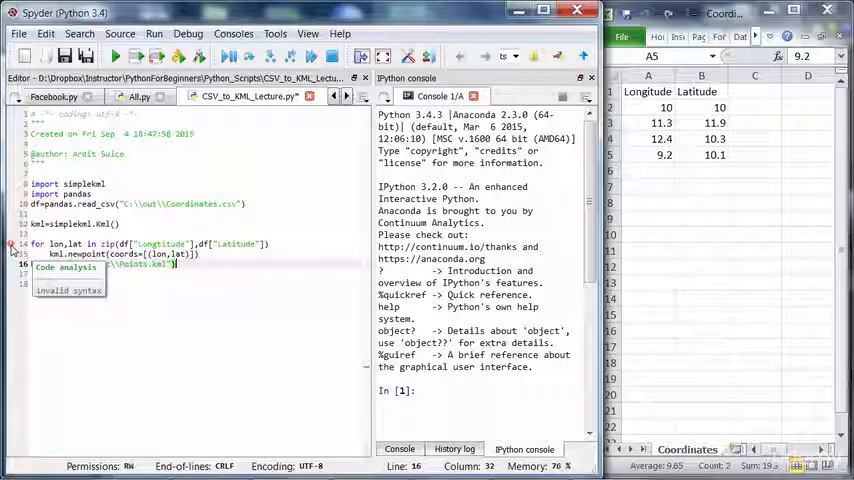
left_click(281, 243)
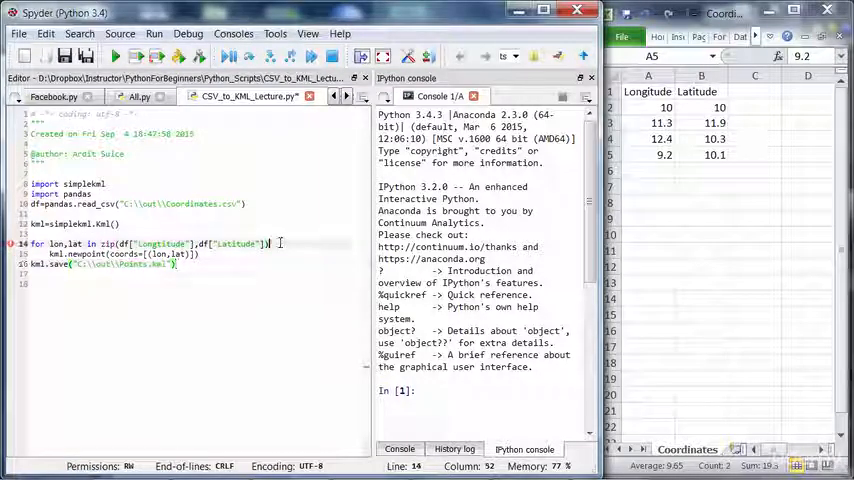
type(":")
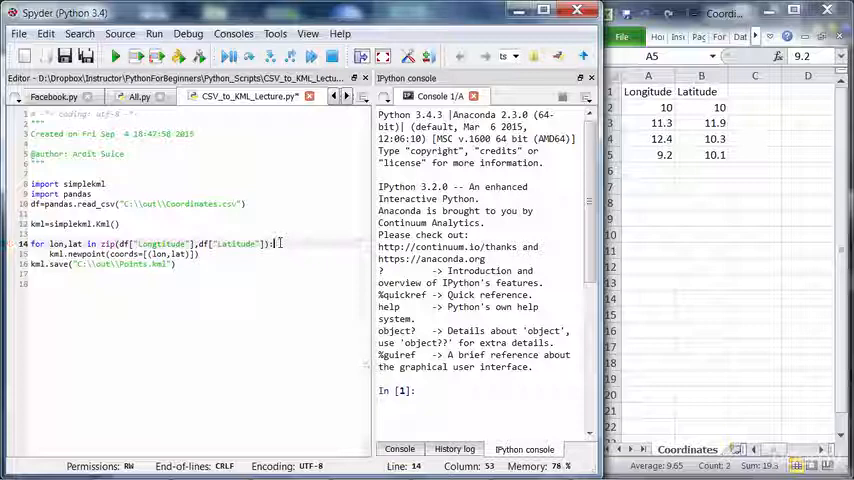
left_click(137, 271)
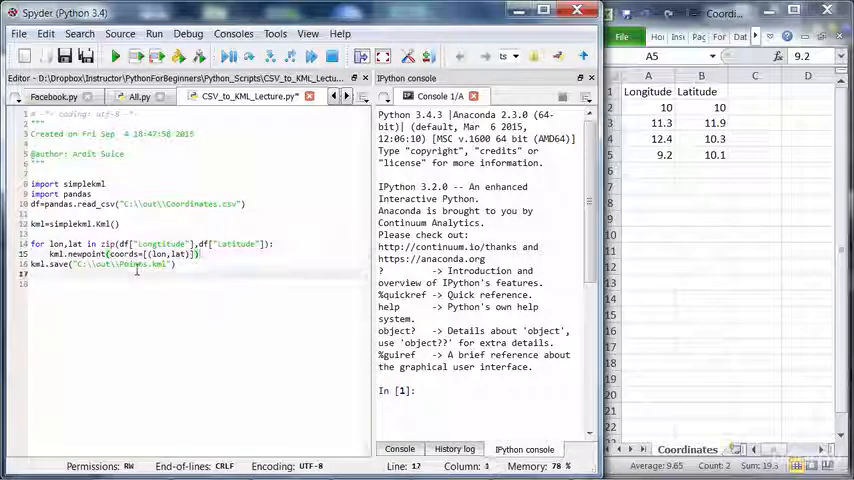
left_click_drag(177, 264, 30, 264)
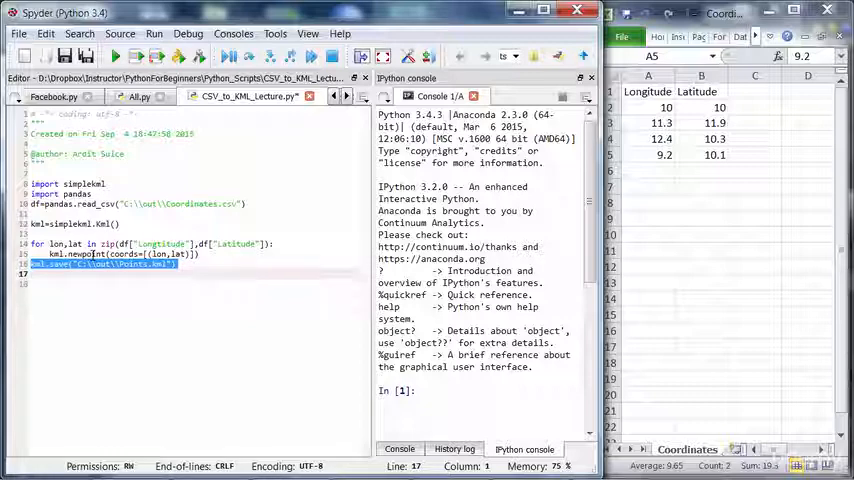
double_click(93, 254)
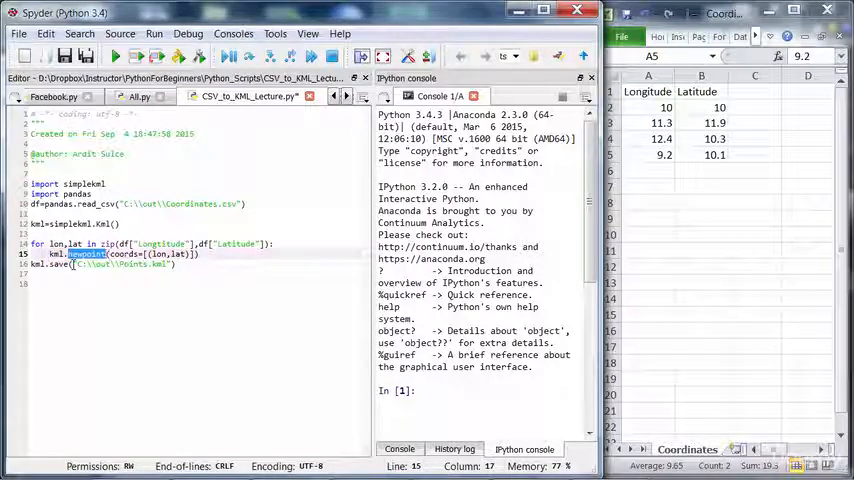
left_click(175, 264)
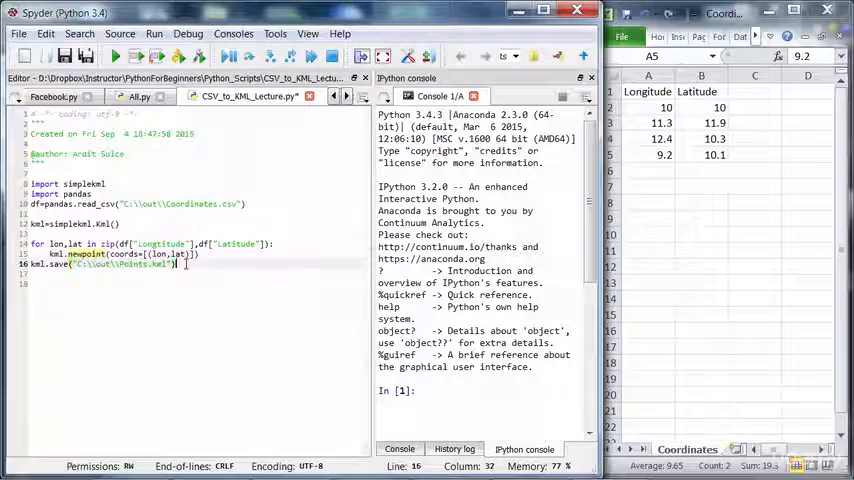
- Run with F5, get a KeyError, and fix Longtitude to Longitude matching the CSV header
key("F5")
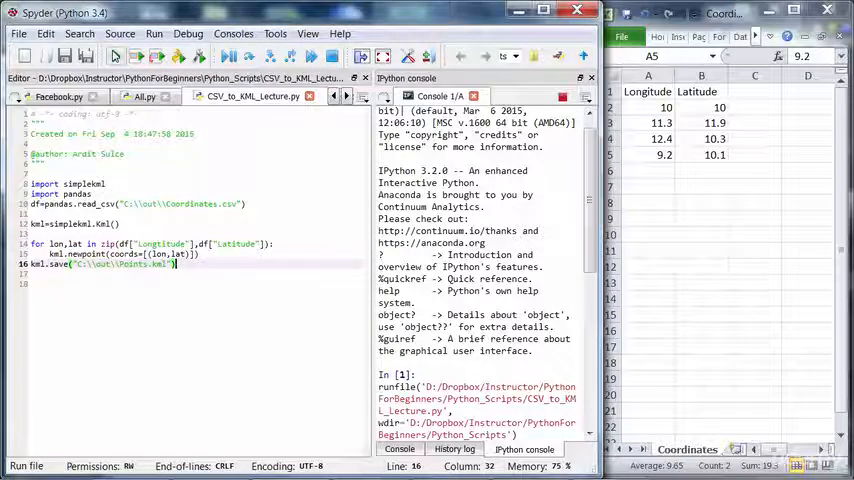
left_click(161, 244)
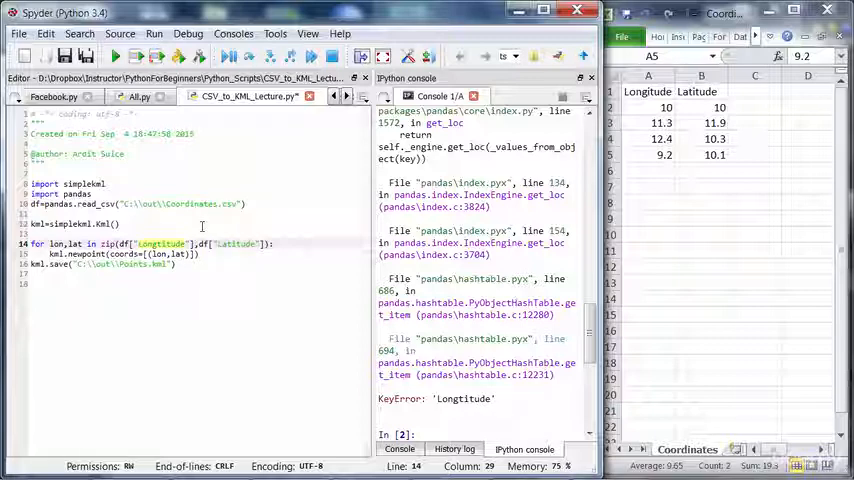
key("BackSpace")
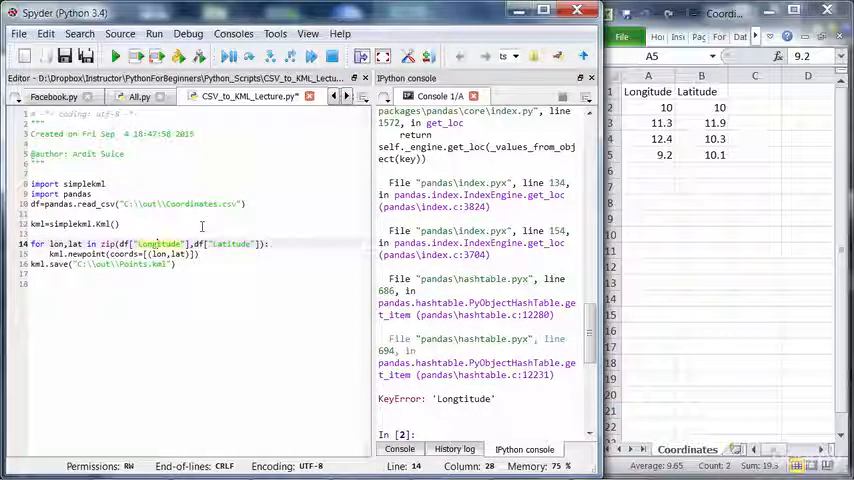
left_click(655, 91)
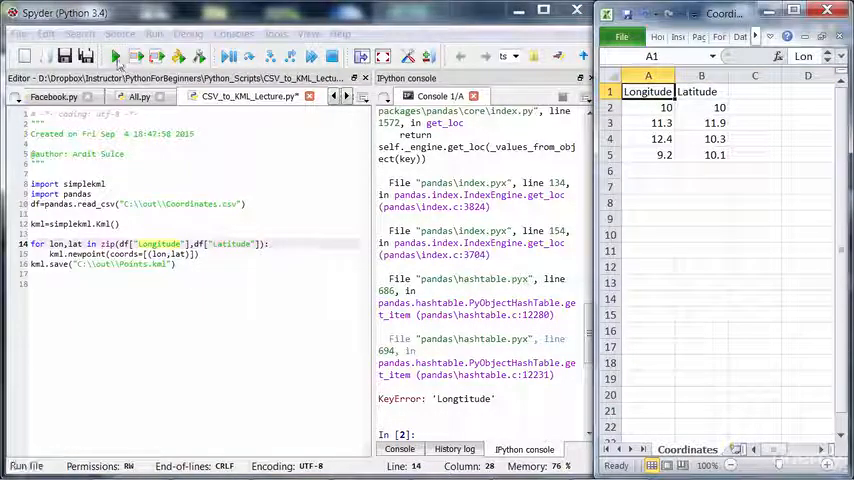
- Rerun the script and open the new Points.kml from the C:\out folder
left_click(115, 56)
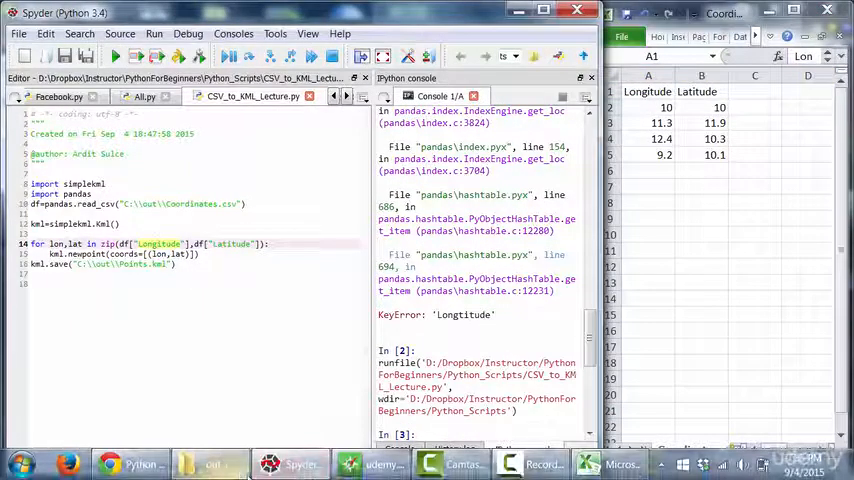
left_click(213, 464)
double_click(446, 131)
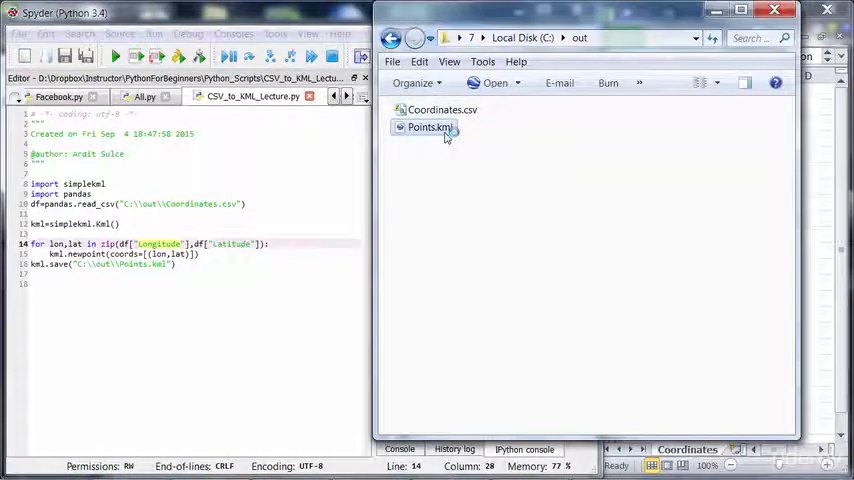